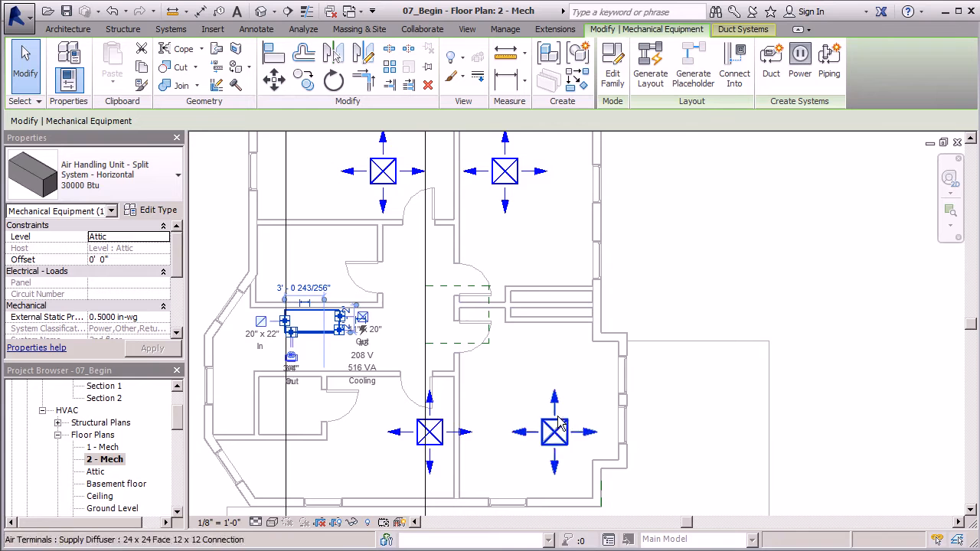
# Draw a straight rectangular duct from the air handling unit's outlet across the hallway, ending just short of the exterior wall
pyautogui.click(659, 297)
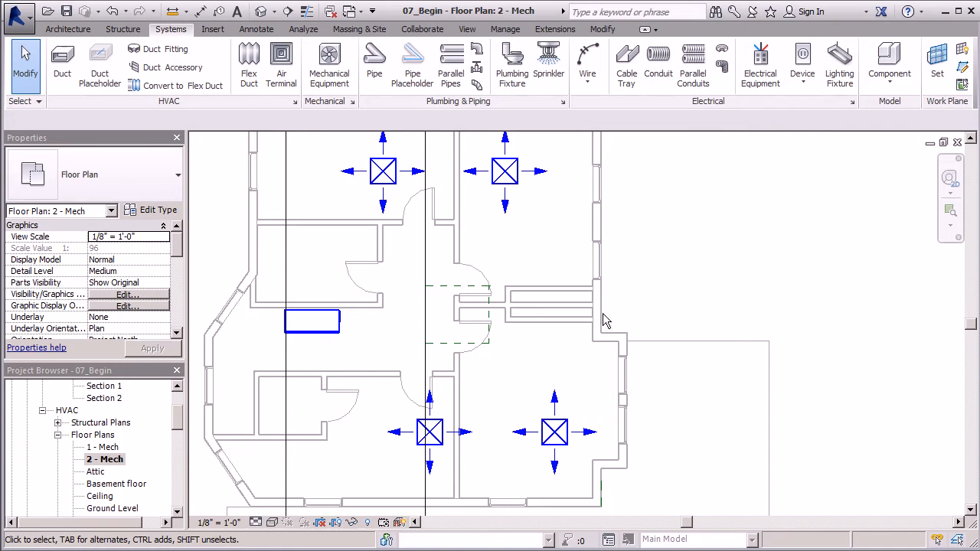
pyautogui.click(341, 327)
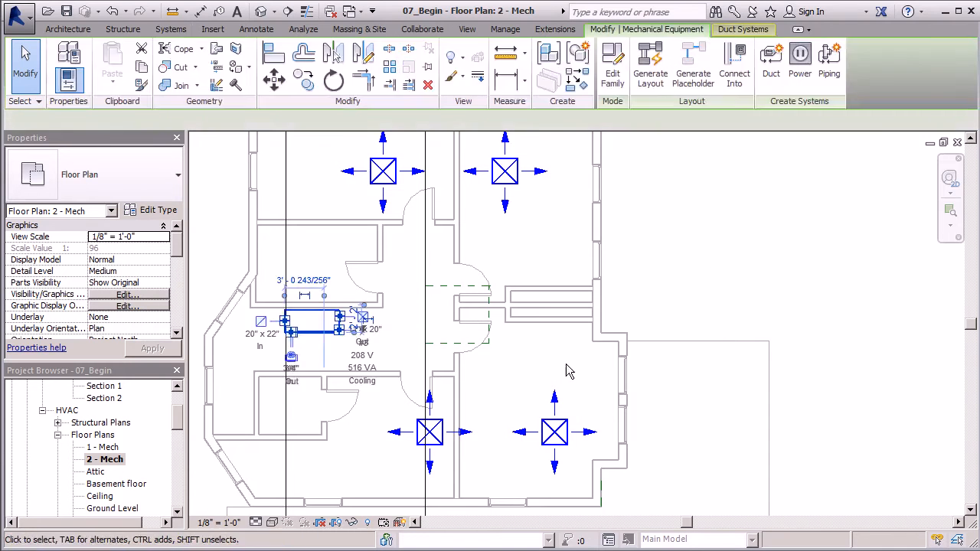
pyautogui.scroll(3, 357, 328)
pyautogui.scroll(2, 371, 329)
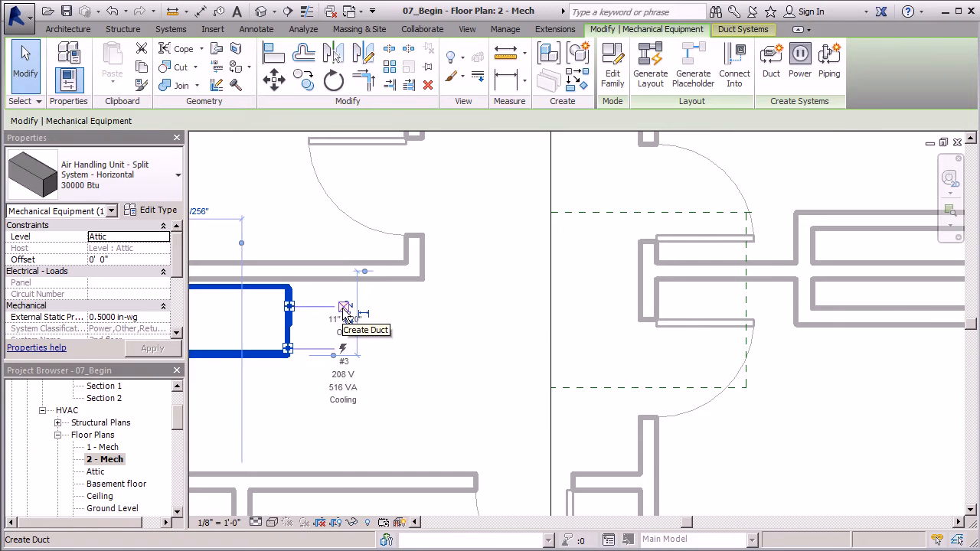
pyautogui.scroll(-2, 289, 405)
pyautogui.click(326, 339)
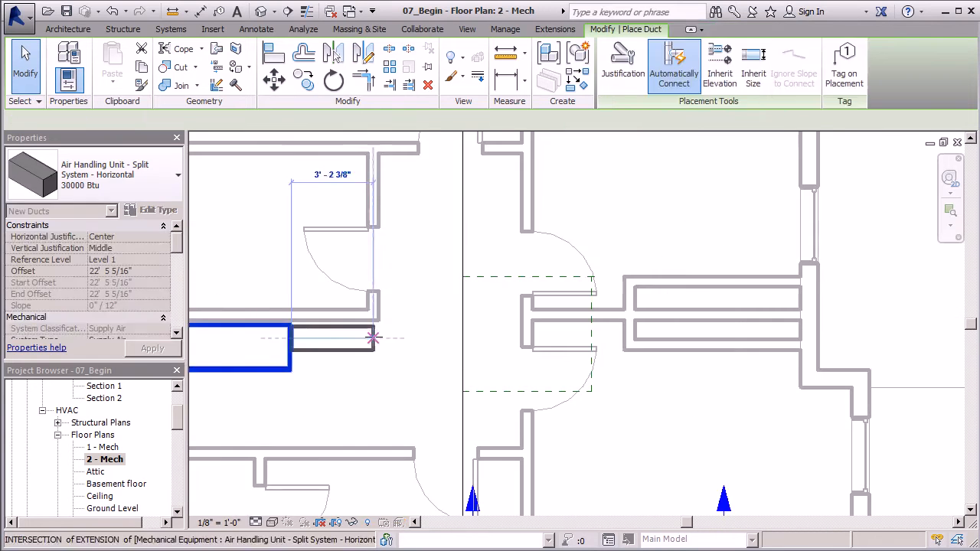
pyautogui.scroll(-3, 441, 345)
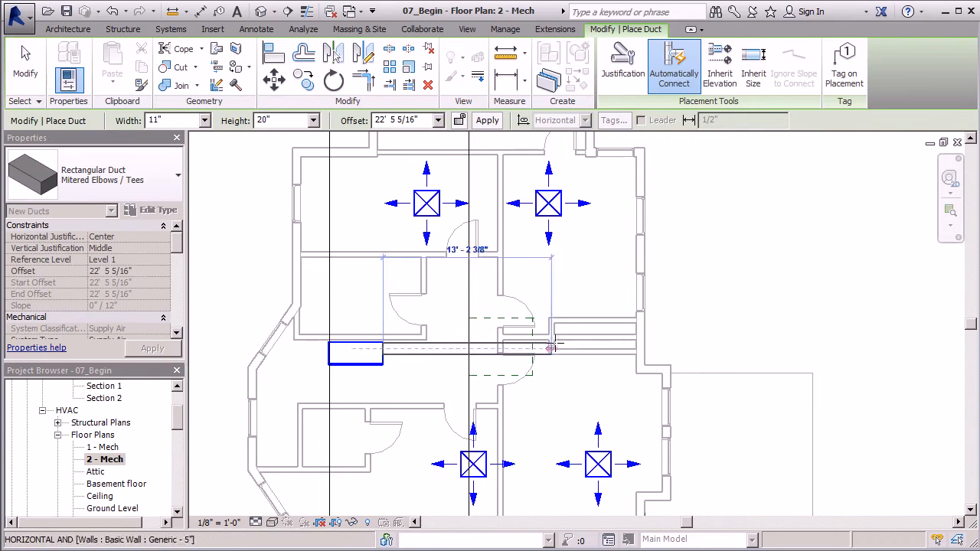
pyautogui.click(619, 349)
pyautogui.press('Escape')
pyautogui.press('Escape')
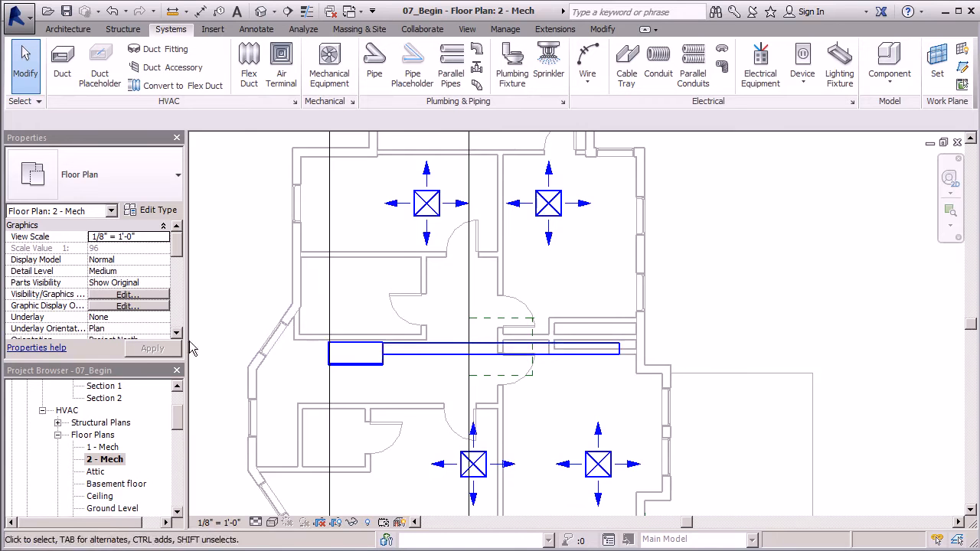
# Place a Rectangular Endcap Standard duct fitting on the open end of the main duct
pyautogui.scroll(-1, 258, 350)
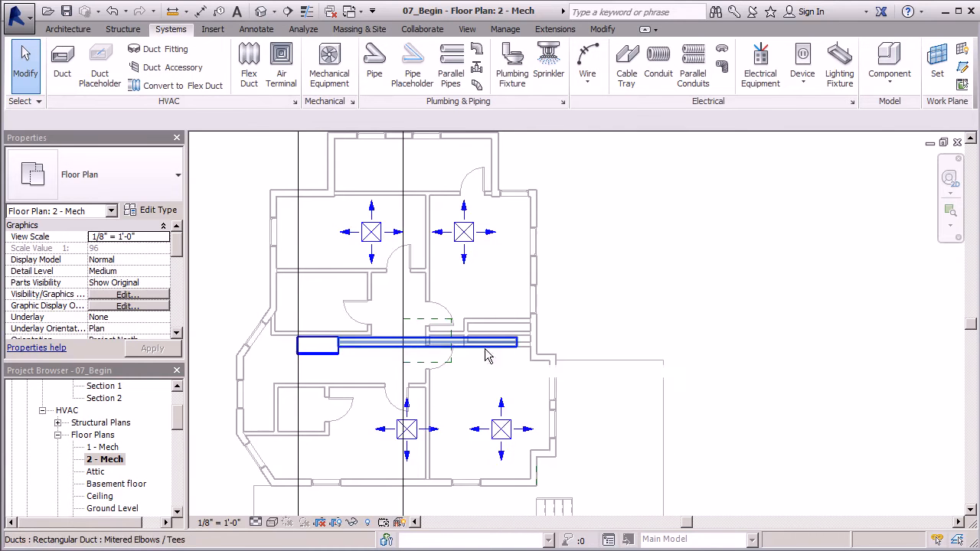
pyautogui.scroll(3, 510, 349)
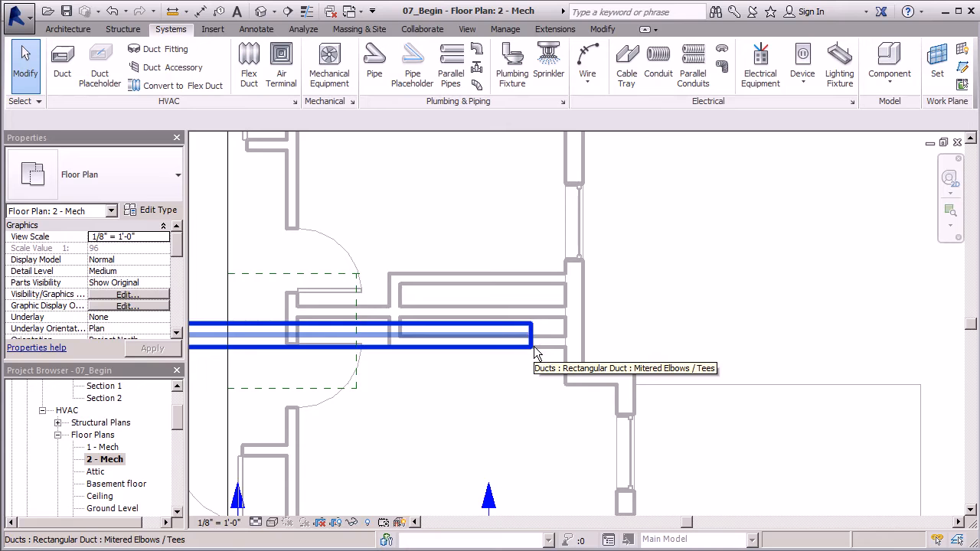
pyautogui.scroll(-2, 482, 348)
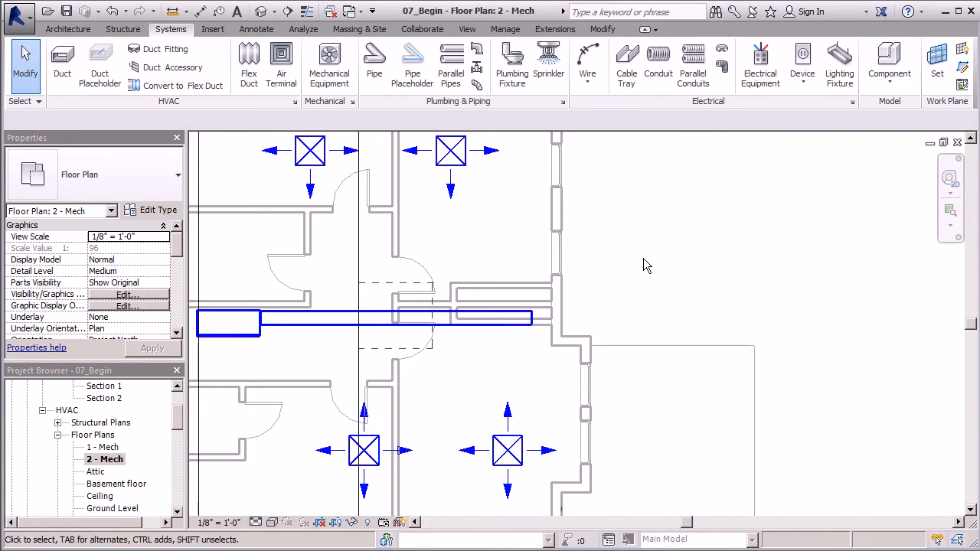
pyautogui.scroll(2, 573, 321)
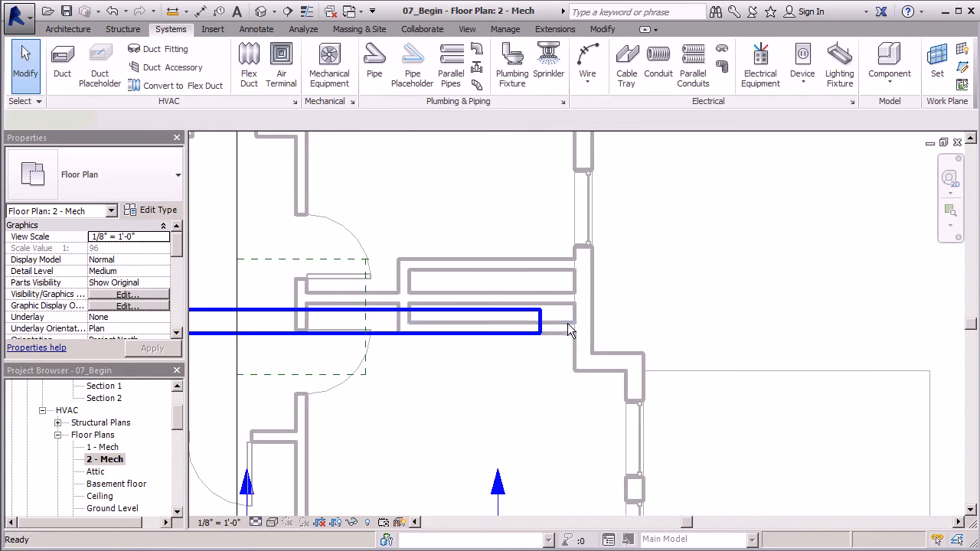
pyautogui.press('d')
pyautogui.press('f')
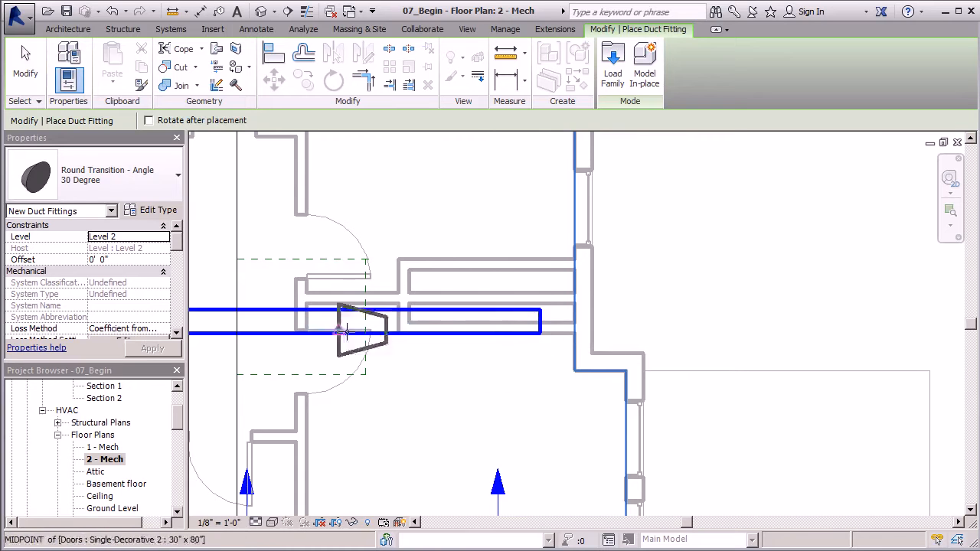
pyautogui.scroll(-2, 640, 319)
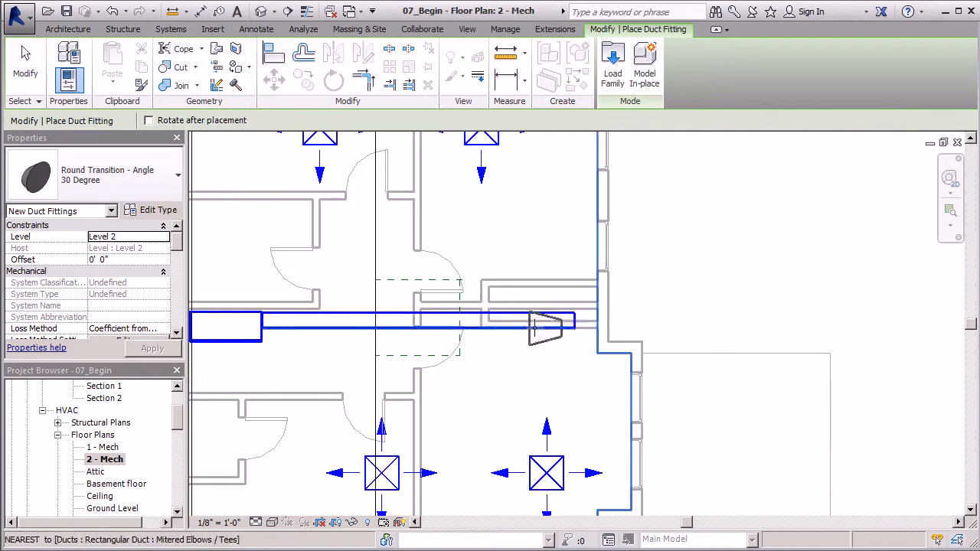
pyautogui.click(179, 176)
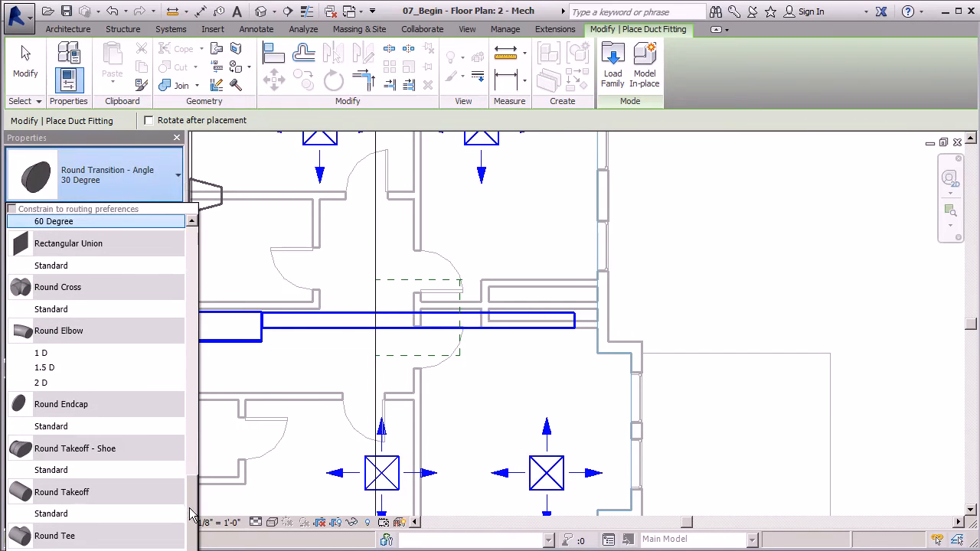
pyautogui.moveTo(191, 515); pyautogui.dragTo(205, 375)
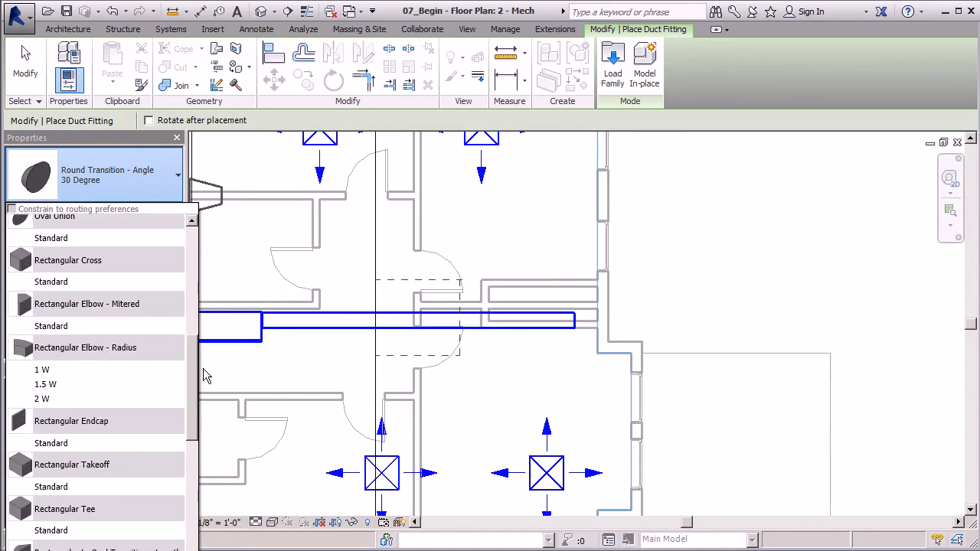
pyautogui.click(60, 446)
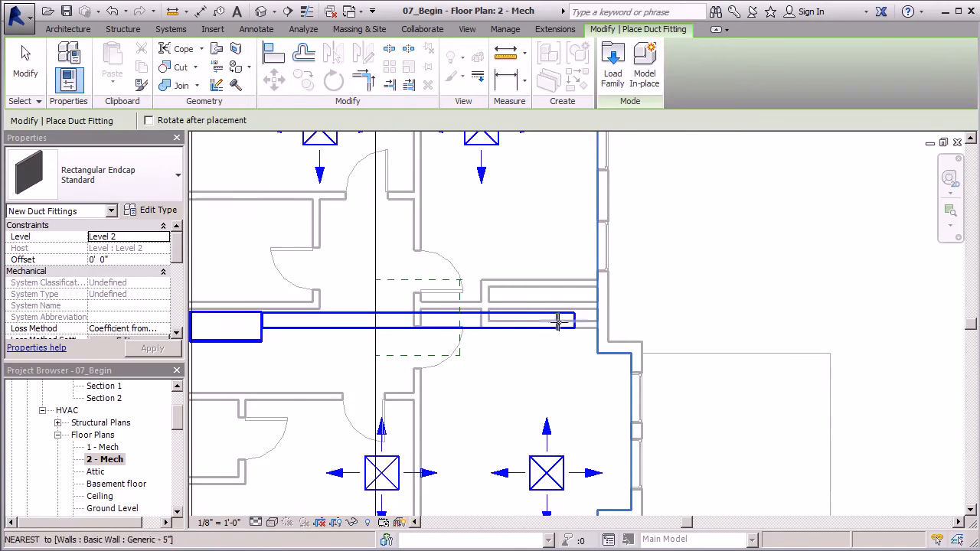
pyautogui.scroll(4, 549, 314)
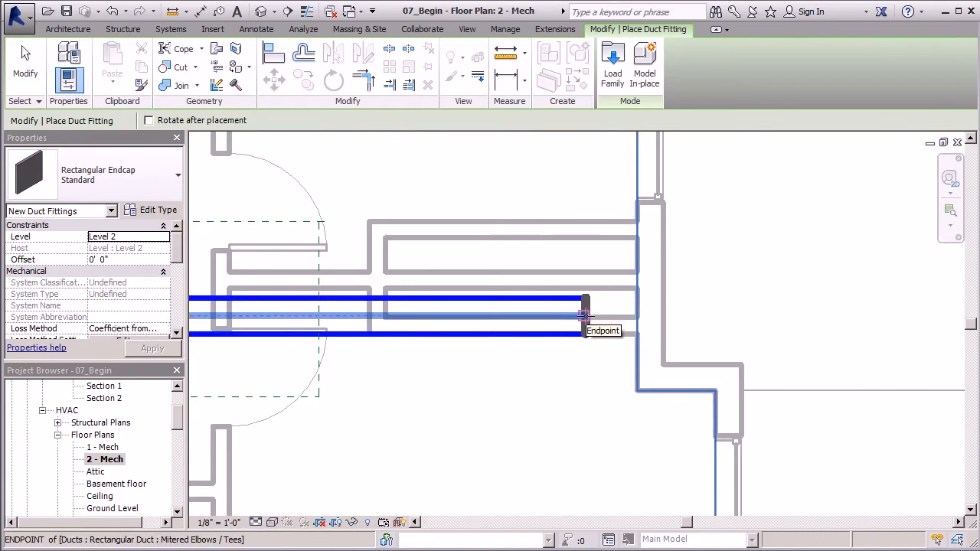
pyautogui.click(585, 314)
pyautogui.press('Escape')
pyautogui.press('Escape')
# Use Connect Into to join the supply diffusers in the two rooms nearer the air handling unit to the main duct
pyautogui.scroll(-3, 459, 360)
pyautogui.scroll(-2, 459, 360)
pyautogui.scroll(4, 525, 337)
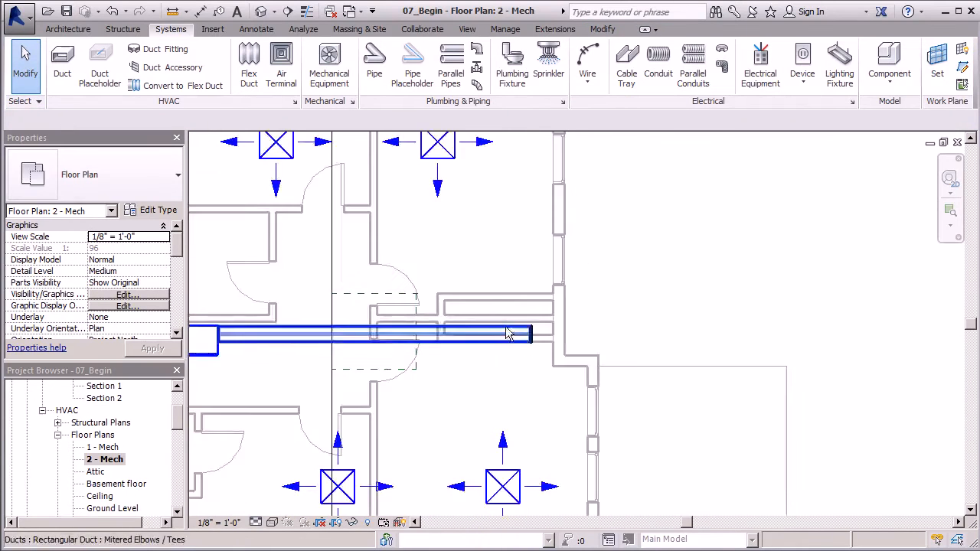
pyautogui.scroll(-2, 522, 341)
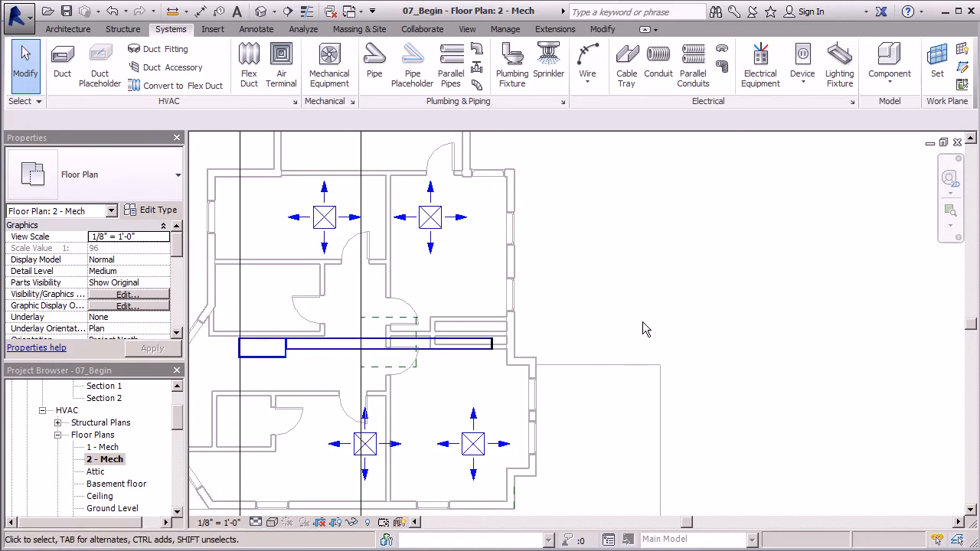
pyautogui.click(325, 218)
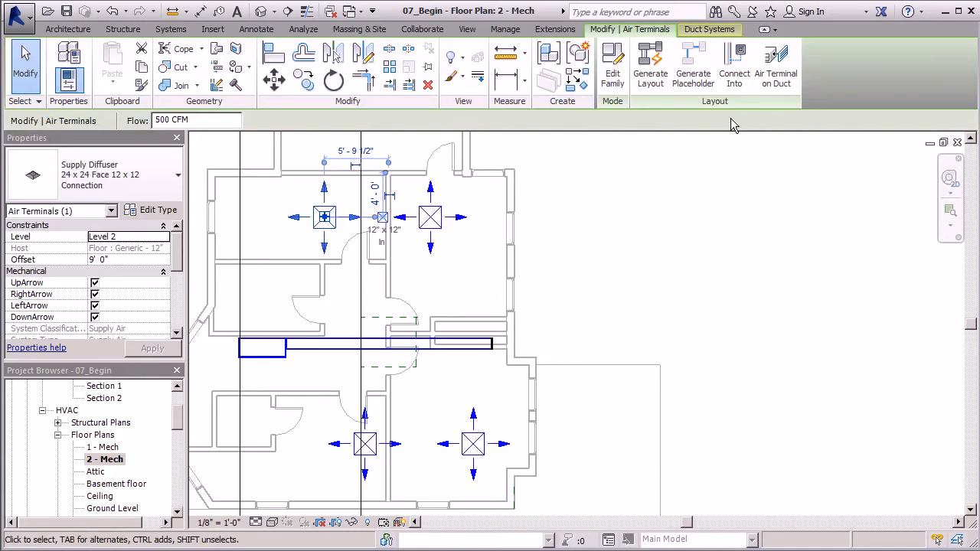
pyautogui.click(733, 80)
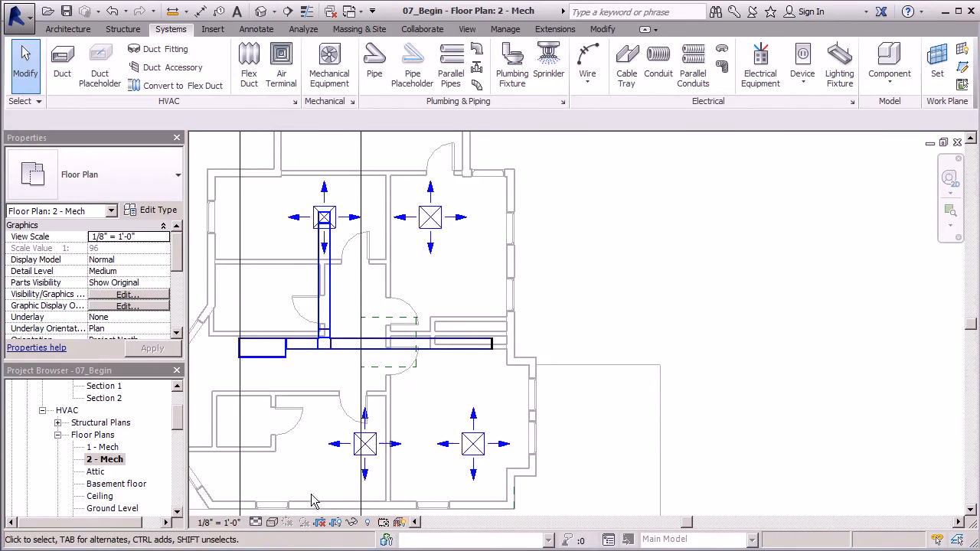
pyautogui.click(372, 455)
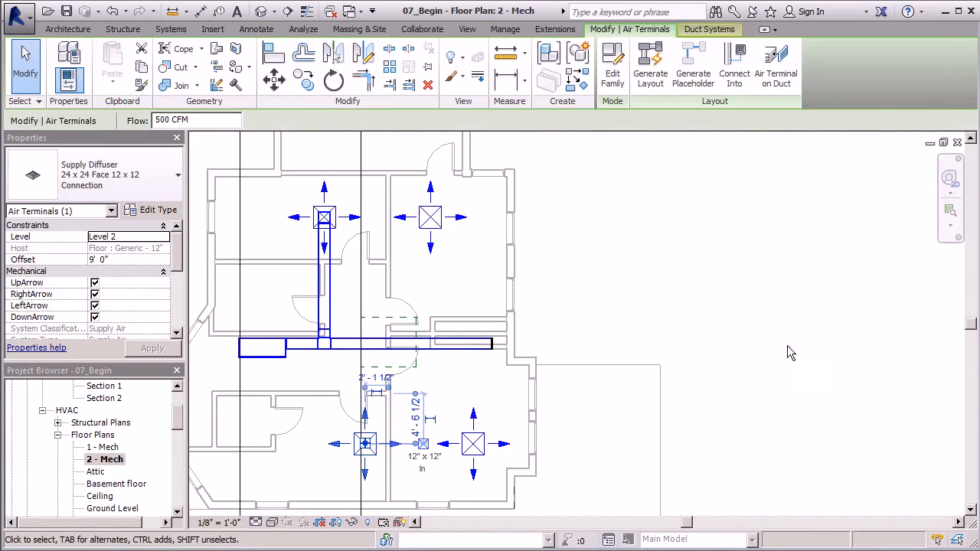
pyautogui.click(734, 73)
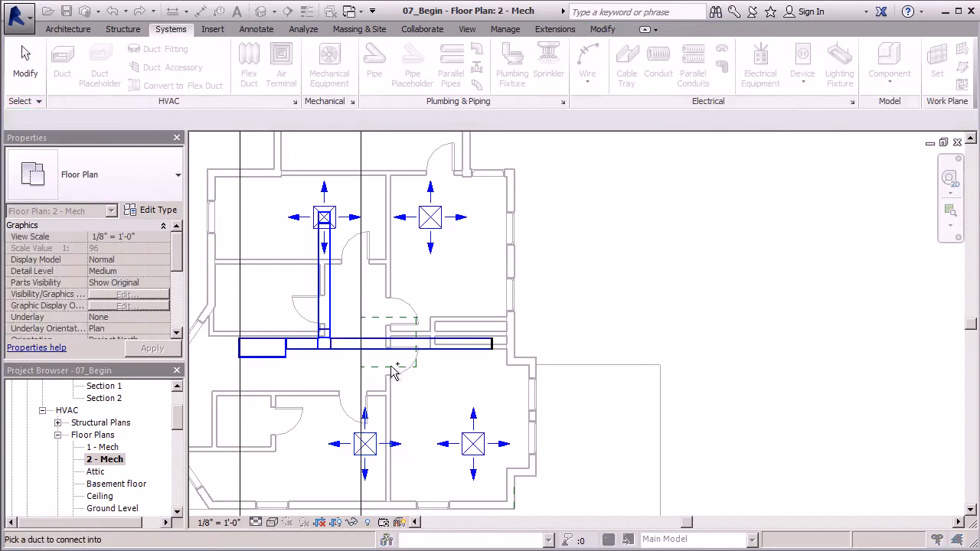
pyautogui.click(383, 350)
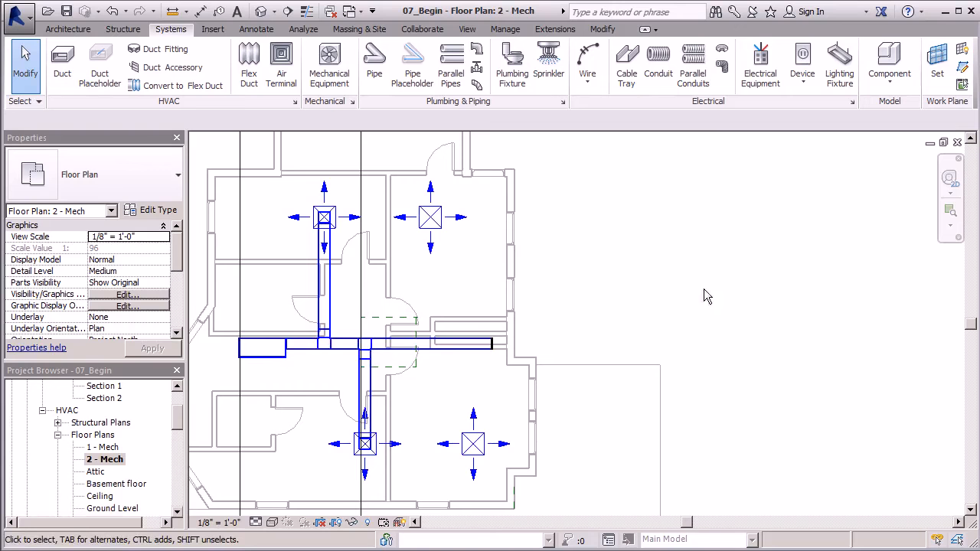
# Use Connect Into to join the supply diffusers in the two rooms farther from the air handling unit to the main duct
pyautogui.click(433, 230)
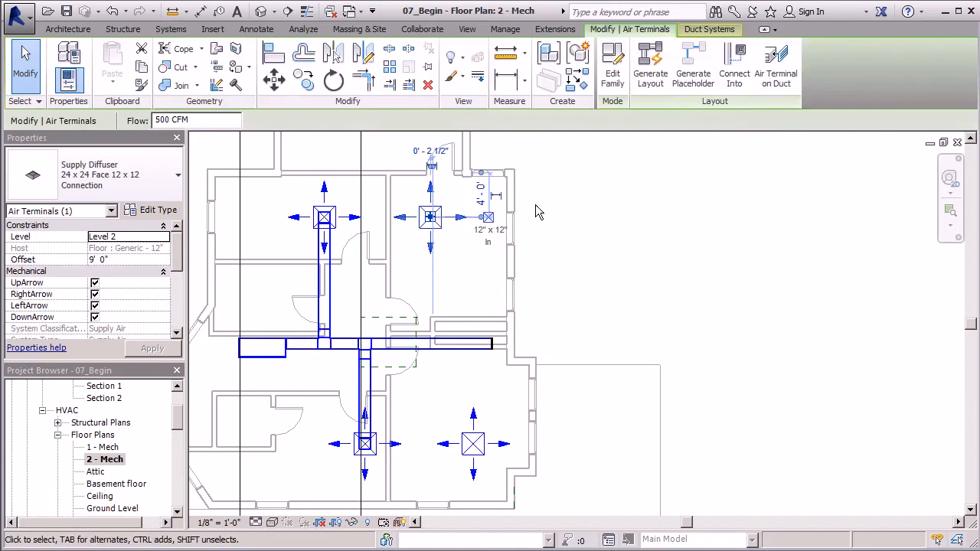
pyautogui.click(734, 73)
pyautogui.click(414, 345)
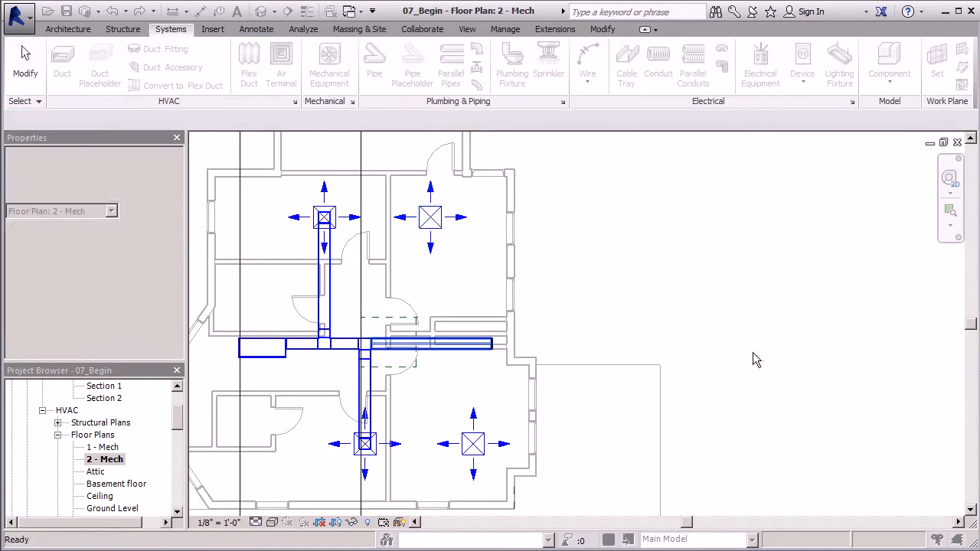
pyautogui.click(469, 442)
pyautogui.click(734, 72)
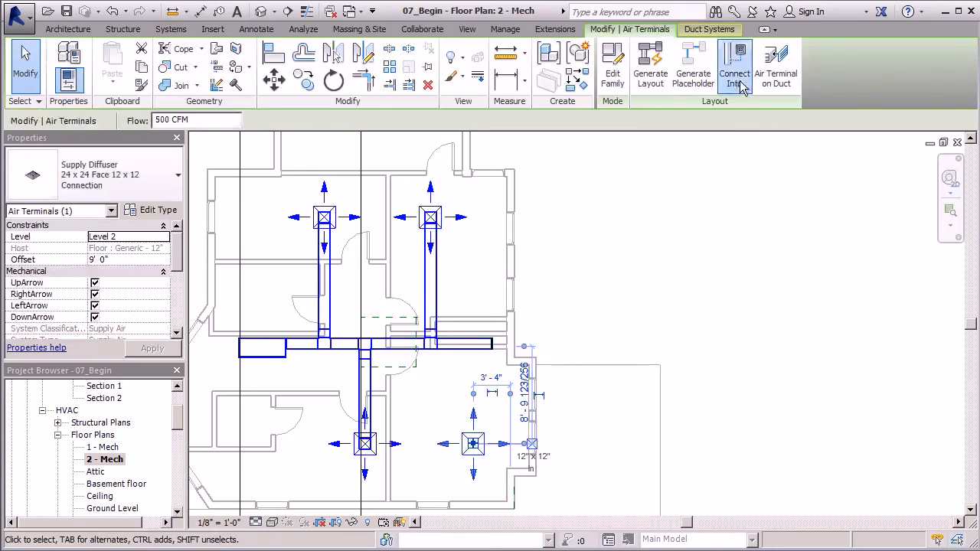
pyautogui.click(491, 341)
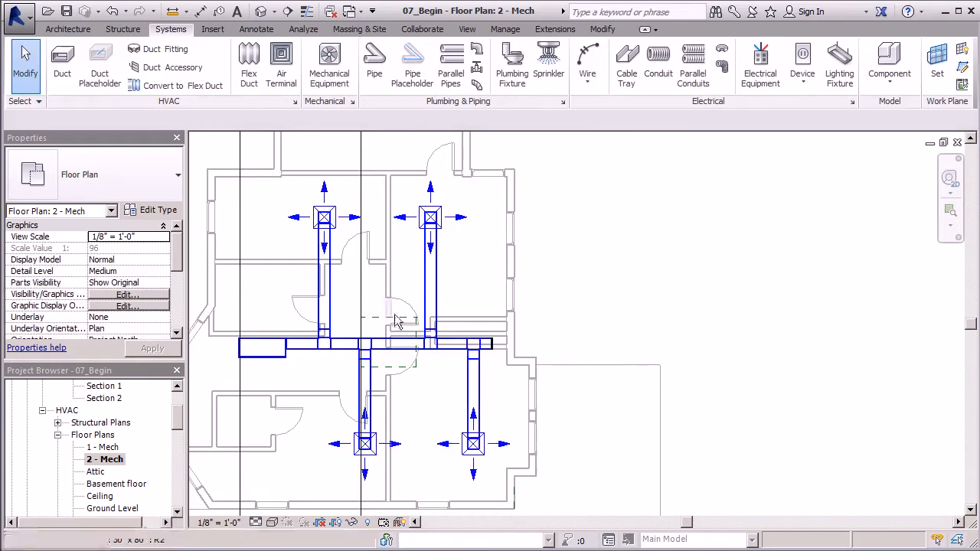
# Select the second-floor plan's ductwork and run Check Duct Systems to verify its connections
pyautogui.scroll(-1, 584, 273)
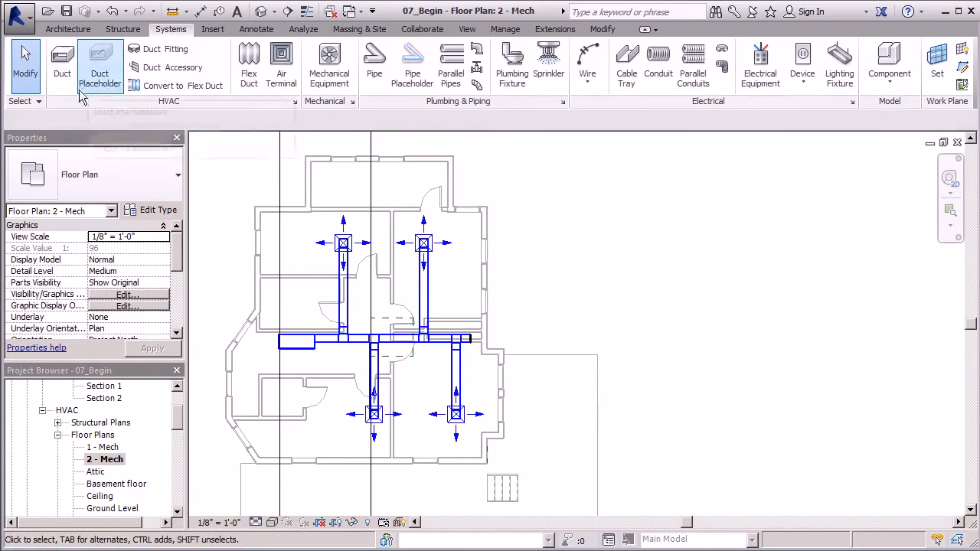
pyautogui.scroll(-1, 566, 288)
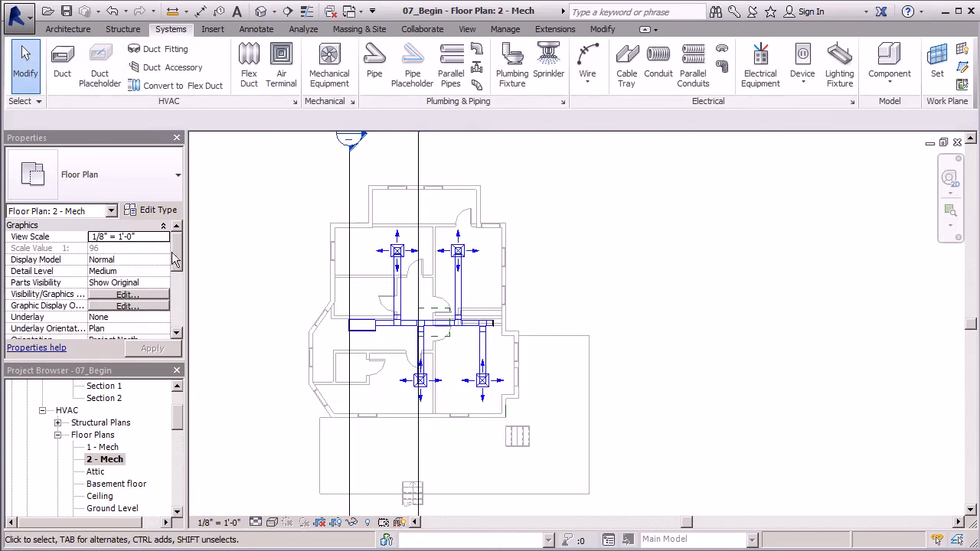
pyautogui.moveTo(293, 202); pyautogui.dragTo(510, 413)
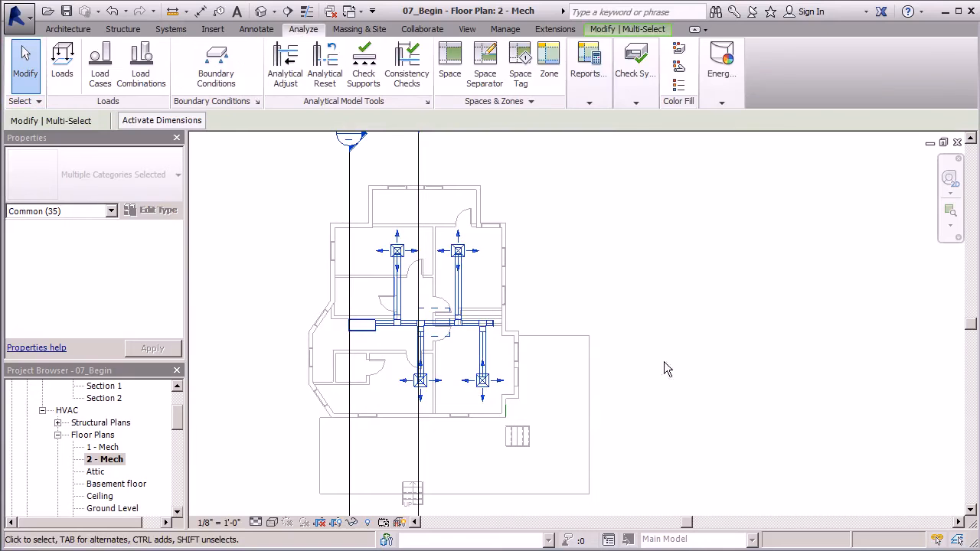
pyautogui.click(635, 80)
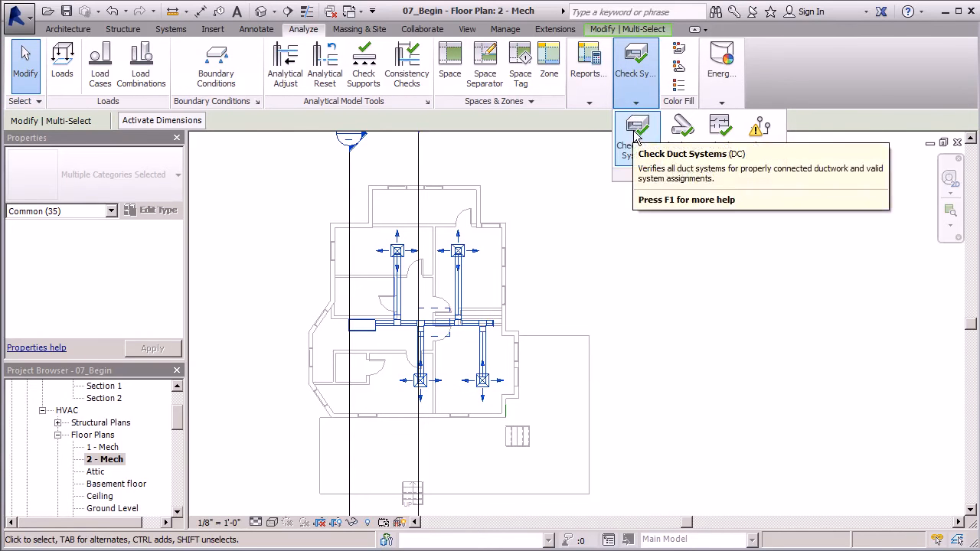
pyautogui.click(636, 137)
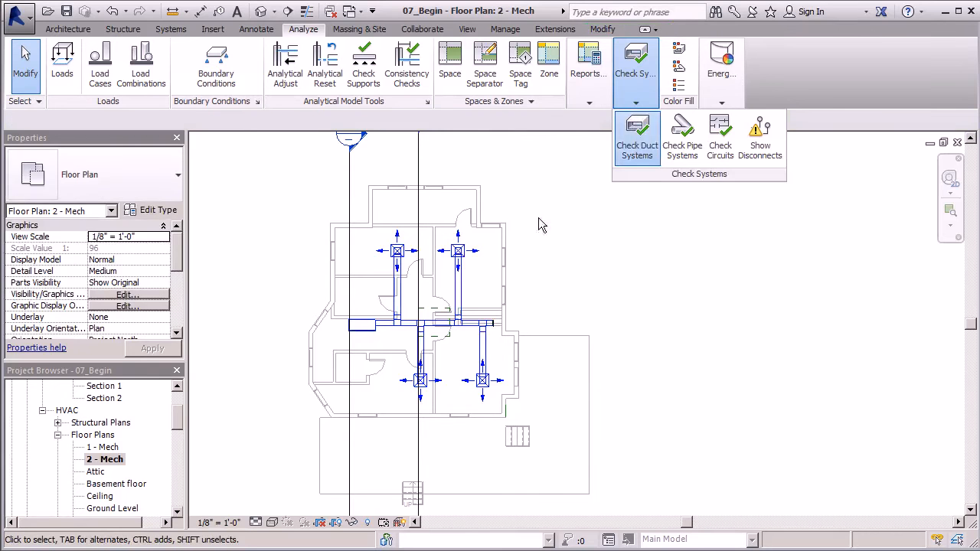
# Open the default 3D view and examine the ductwork on both levels from different angles
pyautogui.scroll(2, 413, 280)
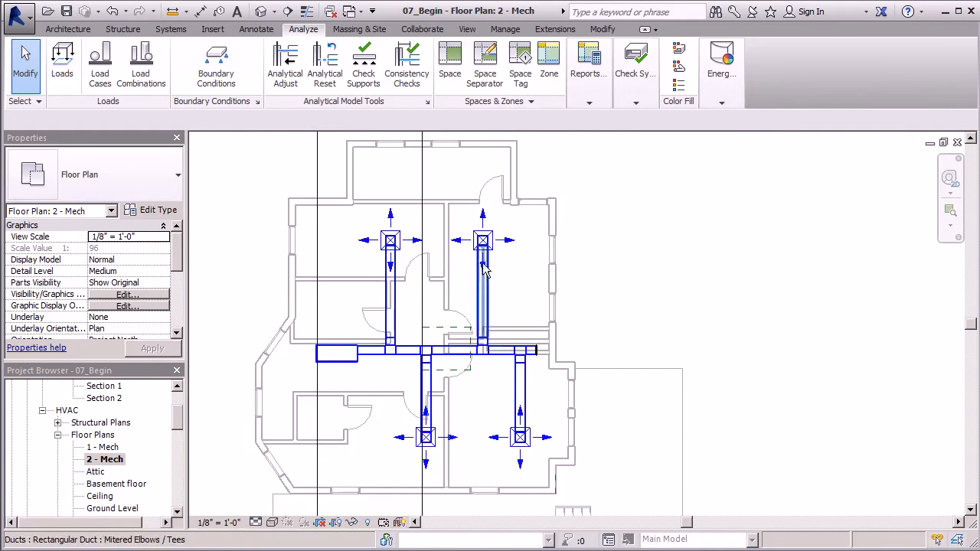
pyautogui.scroll(-1, 482, 266)
pyautogui.click(261, 11)
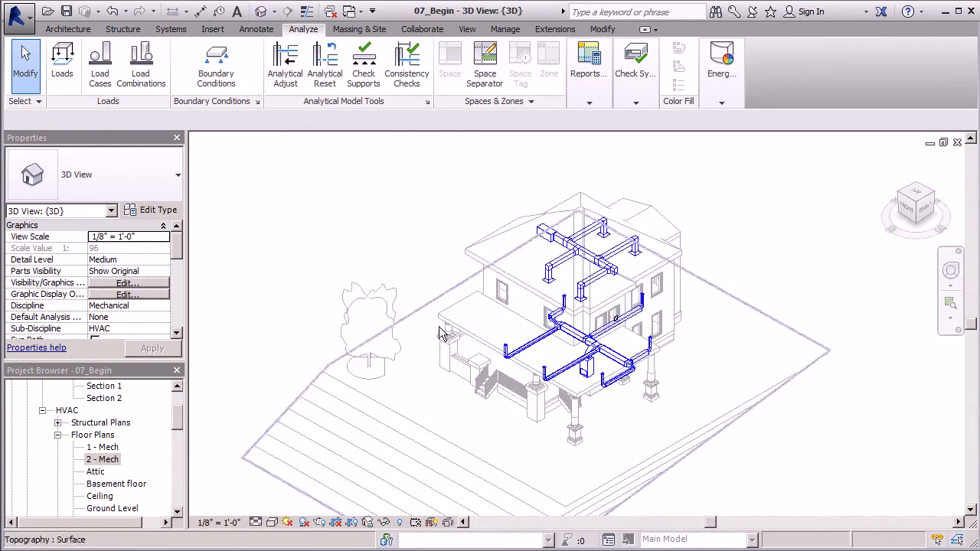
pyautogui.scroll(2, 523, 255)
pyautogui.keyDown('shift'); pyautogui.moveTo(521, 248); pyautogui.dragTo(315, 172, button='middle'); pyautogui.keyUp('shift')
pyautogui.scroll(-3, 316, 173)
pyautogui.scroll(3, 459, 304)
pyautogui.keyDown('shift'); pyautogui.moveTo(377, 191); pyautogui.dragTo(552, 306, button='middle'); pyautogui.keyUp('shift')
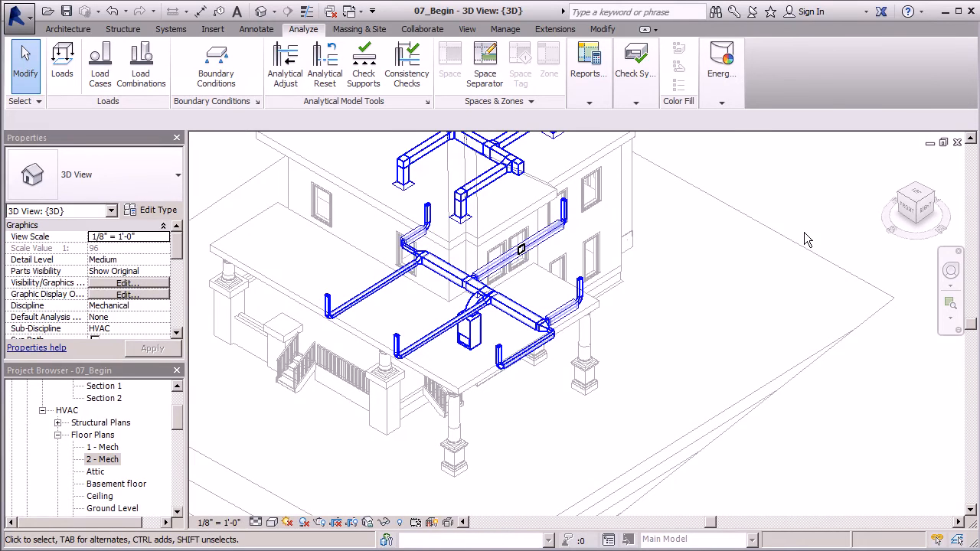
# Set the flow of the four second-floor supply diffusers to 250 CFM
pyautogui.scroll(-5, 809, 237)
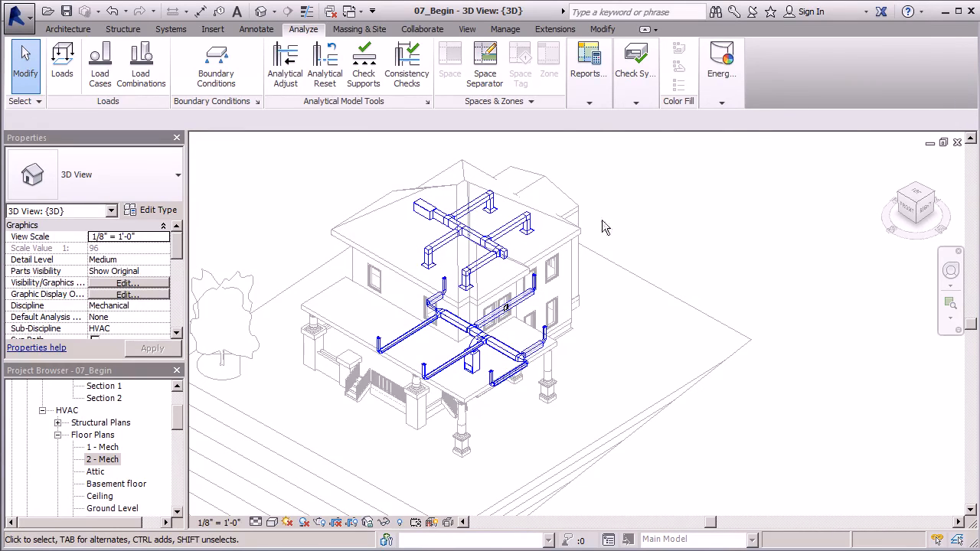
pyautogui.scroll(4, 424, 268)
pyautogui.click(414, 274)
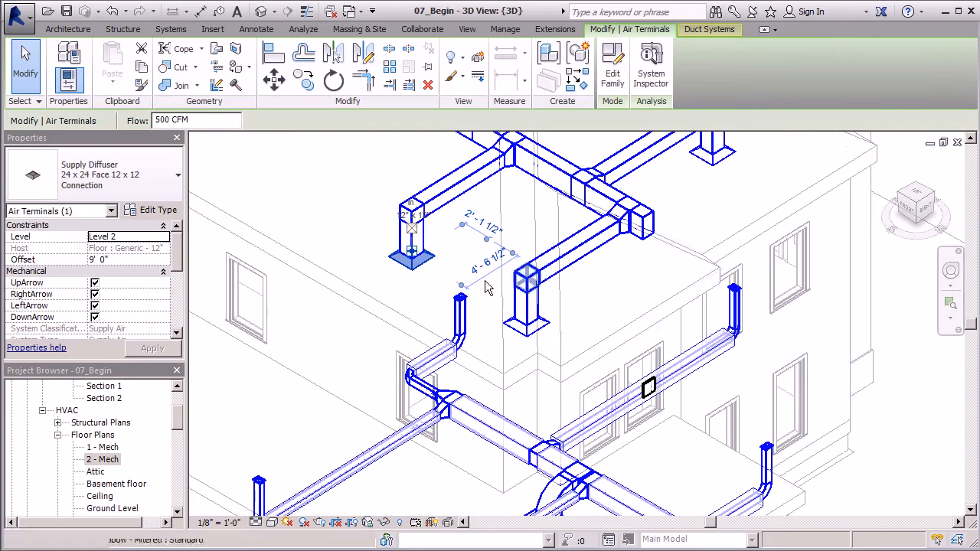
pyautogui.keyDown('ctrl'); pyautogui.click(527, 334); pyautogui.keyUp('ctrl')
pyautogui.scroll(-2, 455, 318)
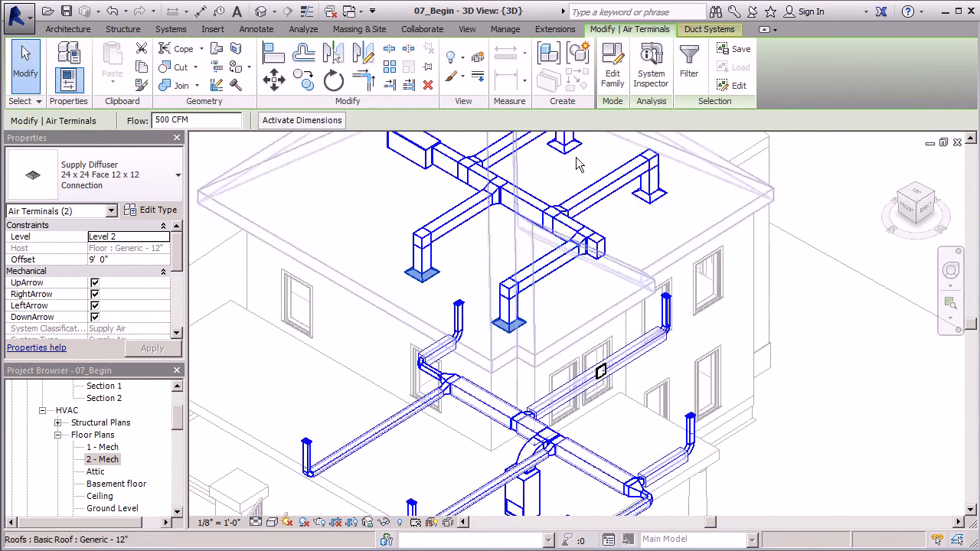
pyautogui.keyDown('ctrl'); pyautogui.click(573, 148); pyautogui.keyUp('ctrl')
pyautogui.keyDown('ctrl'); pyautogui.click(653, 199); pyautogui.keyUp('ctrl')
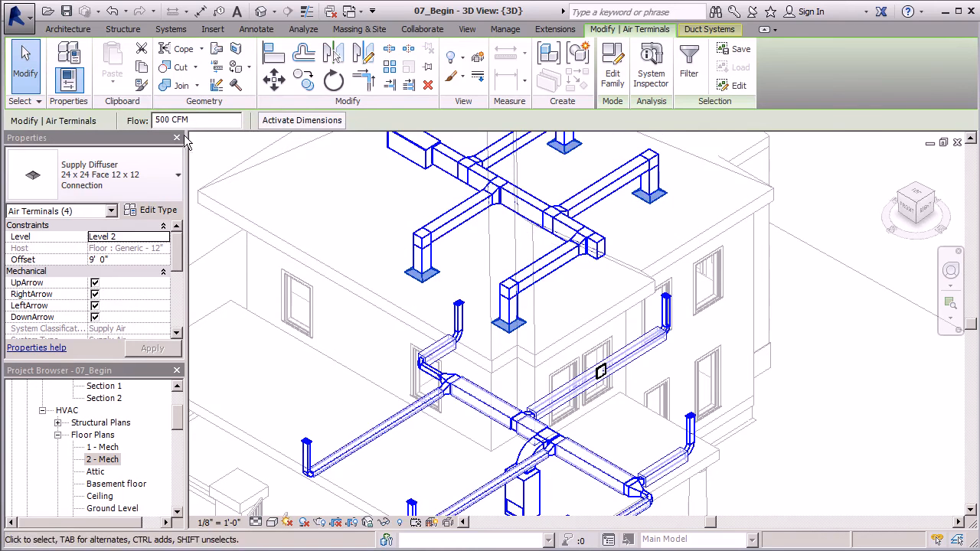
pyautogui.doubleClick(170, 120)
pyautogui.write('250')
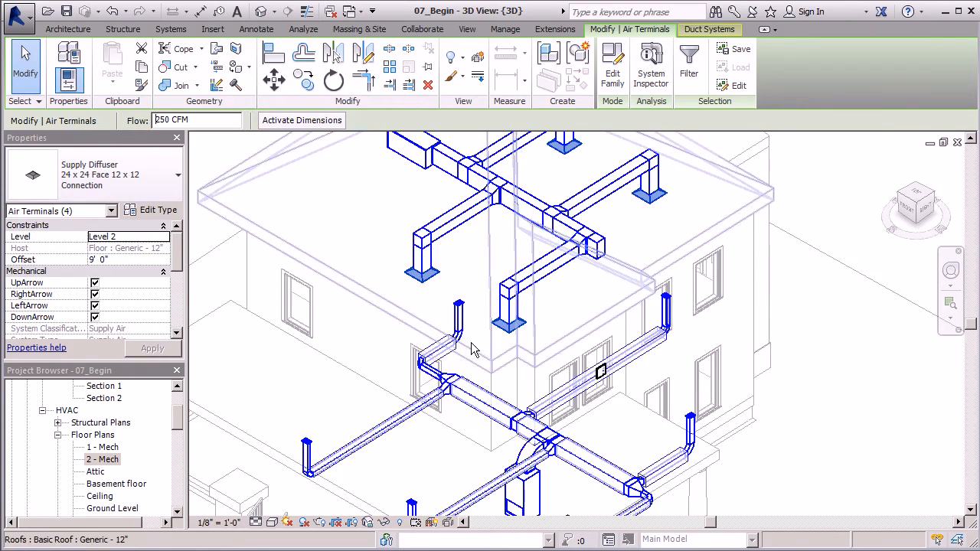
pyautogui.click(834, 361)
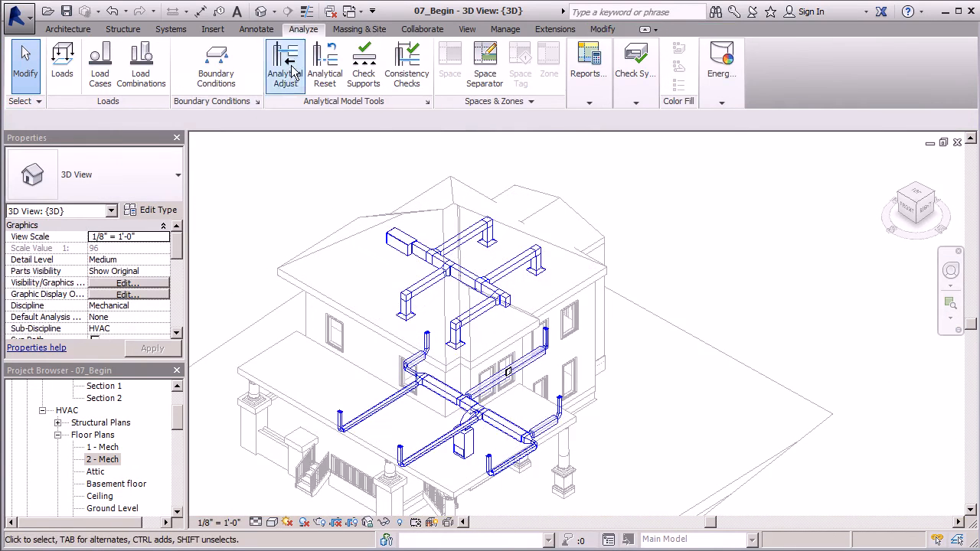
# Size the second-floor ductwork without the topography using Duct/Pipe Sizing by velocity only at 600 FPM, with Calculated Size Only branch sizing
pyautogui.click(171, 29)
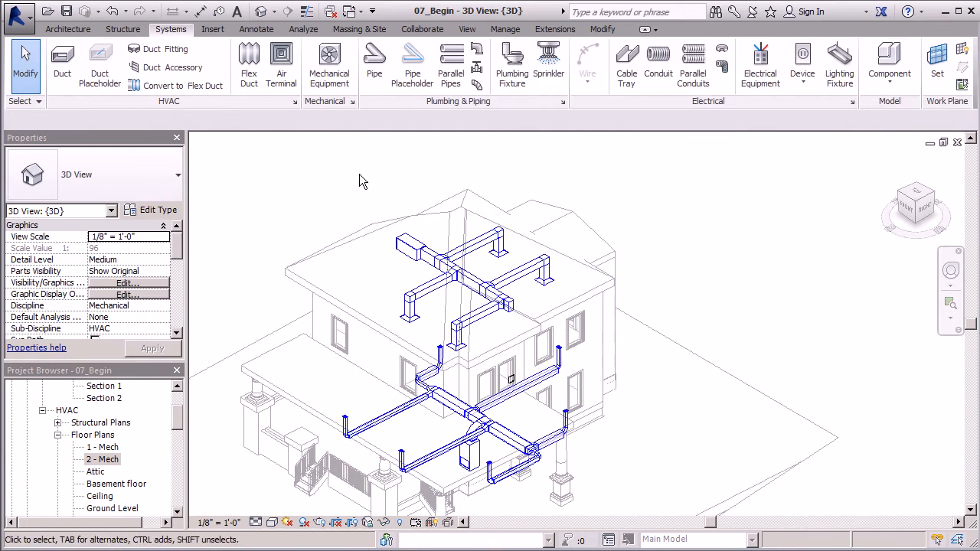
pyautogui.moveTo(362, 169); pyautogui.dragTo(622, 368)
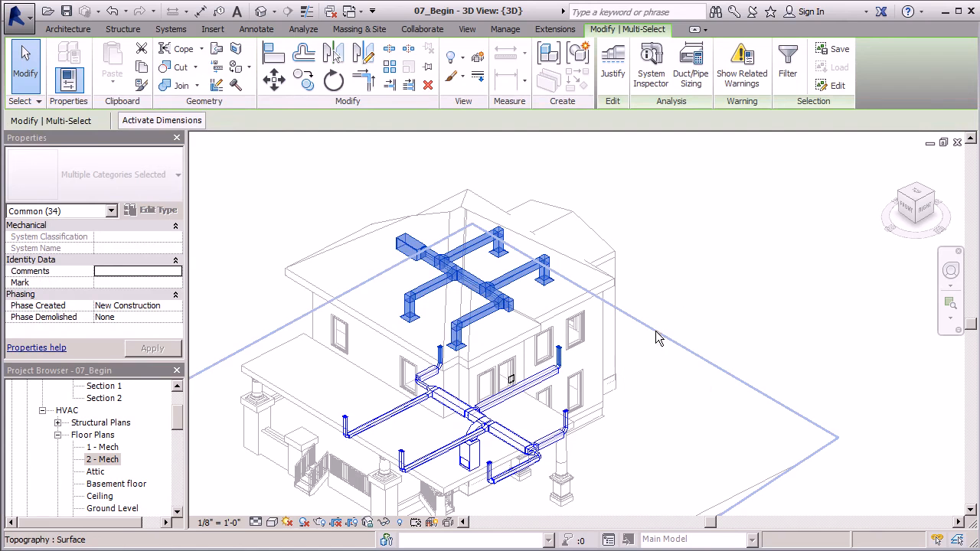
pyautogui.keyDown('shift'); pyautogui.click(631, 361); pyautogui.keyUp('shift')
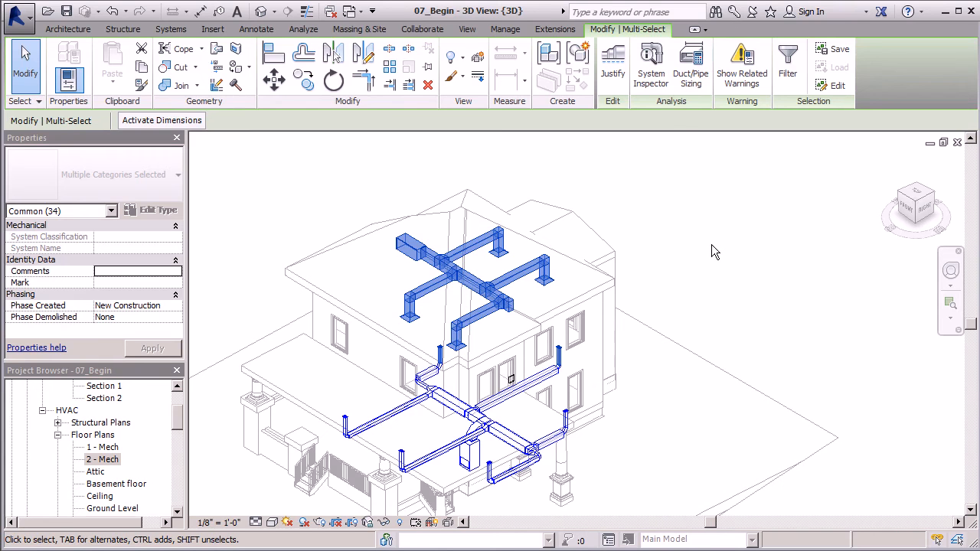
pyautogui.click(690, 69)
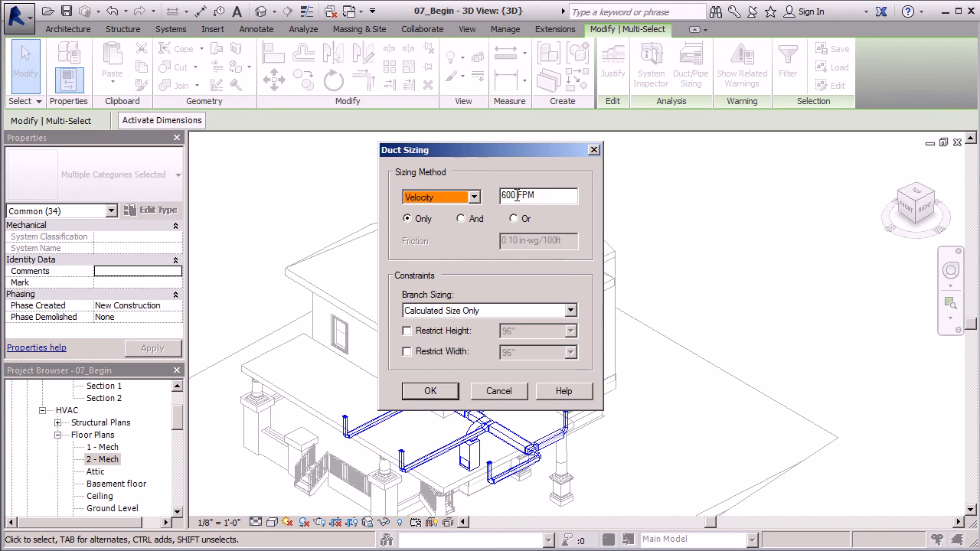
pyautogui.click(442, 393)
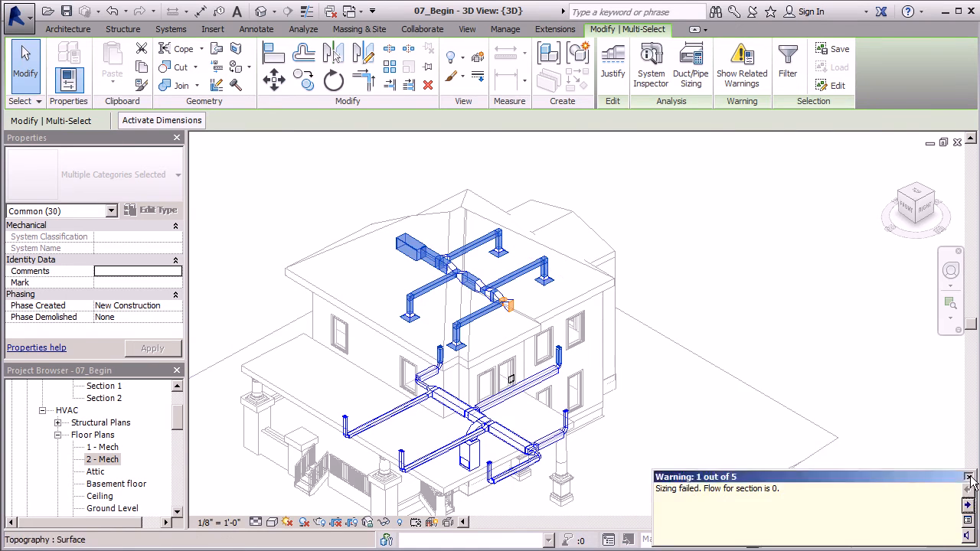
# Examine the resized second-floor main duct, its transitions and branches from several angles and clear the selection
pyautogui.scroll(5, 497, 292)
pyautogui.keyDown('shift'); pyautogui.moveTo(502, 278); pyautogui.dragTo(297, 265, button='middle'); pyautogui.keyUp('shift')
pyautogui.scroll(-3, 425, 287)
pyautogui.keyDown('shift'); pyautogui.moveTo(461, 228); pyautogui.dragTo(397, 232, button='middle'); pyautogui.keyUp('shift')
pyautogui.scroll(-1, 396, 232)
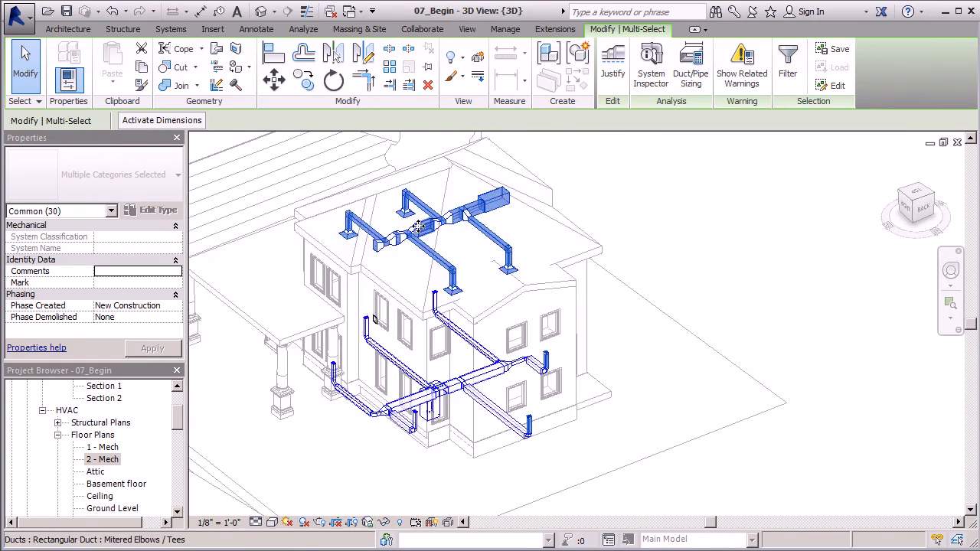
pyautogui.scroll(1, 398, 230)
pyautogui.scroll(-1, 580, 245)
pyautogui.scroll(2, 422, 232)
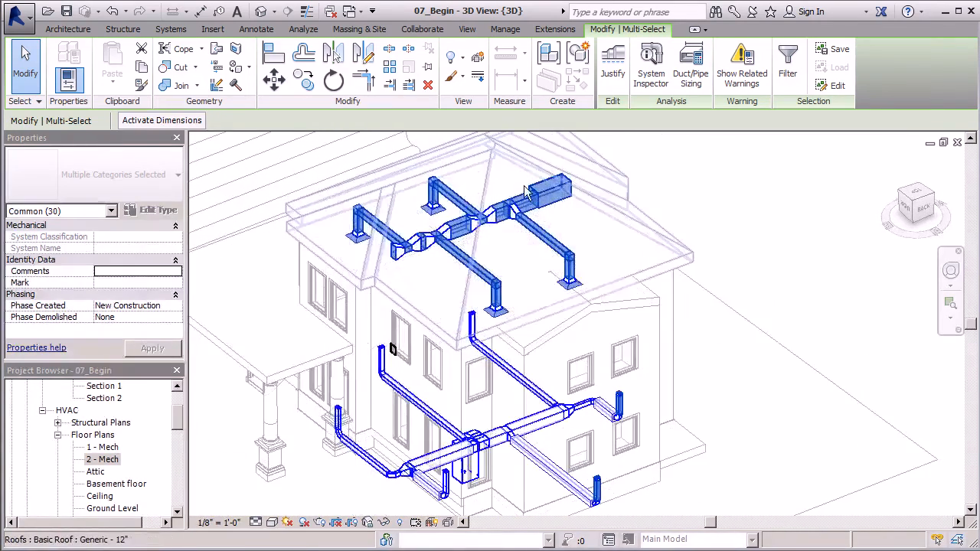
pyautogui.scroll(2, 493, 191)
pyautogui.scroll(-3, 418, 255)
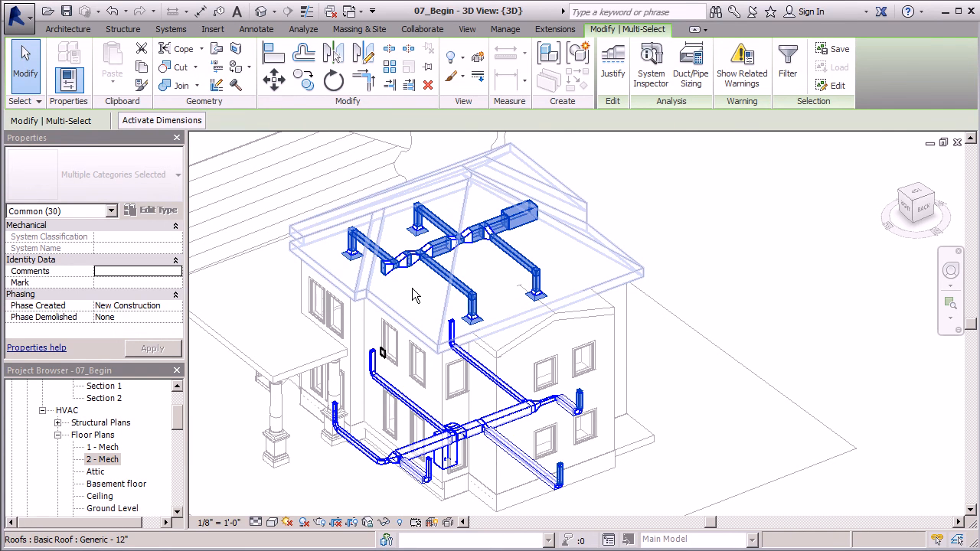
pyautogui.click(25, 65)
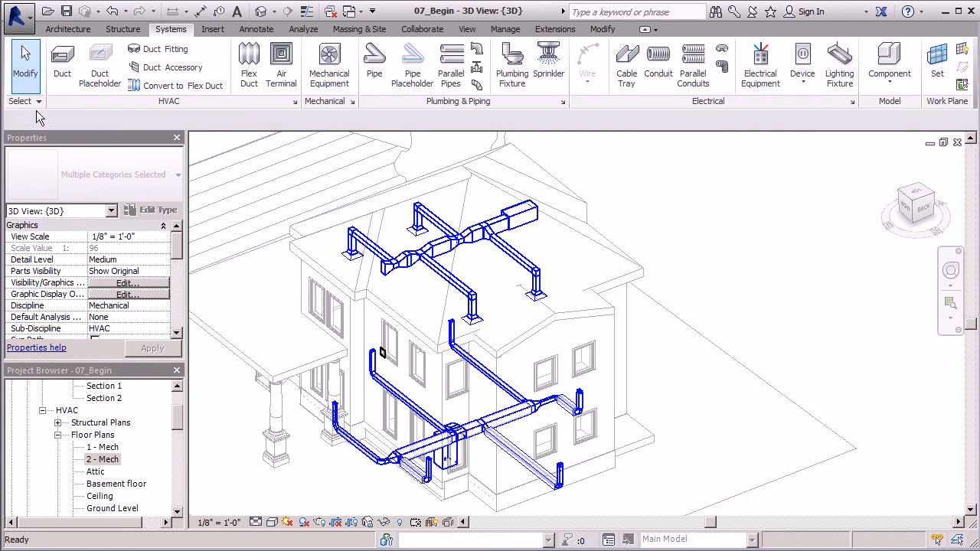
# Add 1" Duct Wrap insulation to the two second-floor branch ducts nearest the air handling unit
pyautogui.click(446, 225)
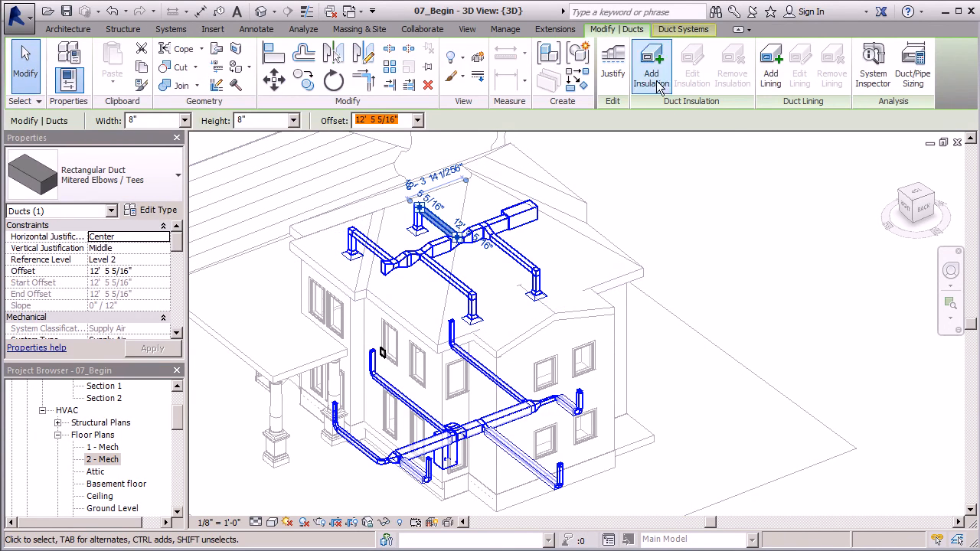
pyautogui.click(651, 72)
pyautogui.click(512, 311)
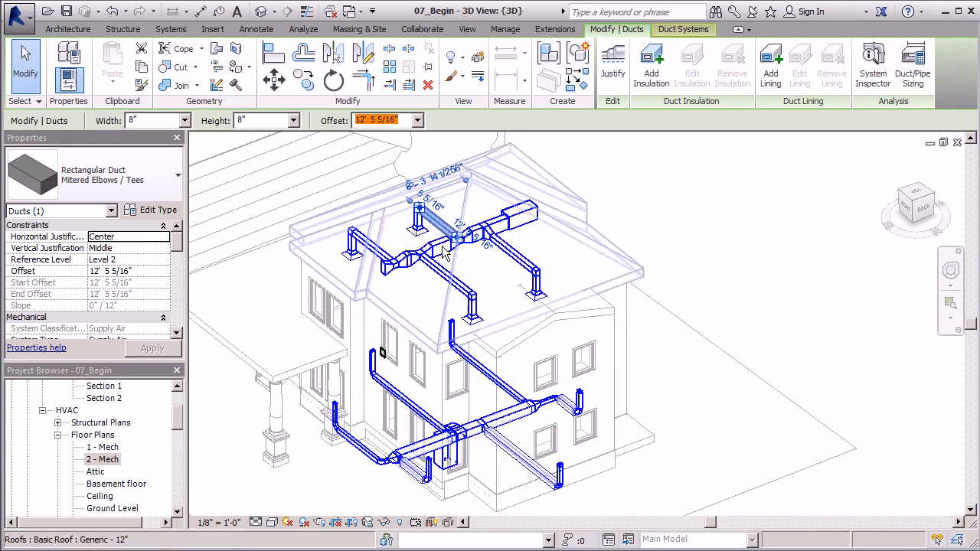
pyautogui.scroll(3, 551, 270)
pyautogui.click(553, 269)
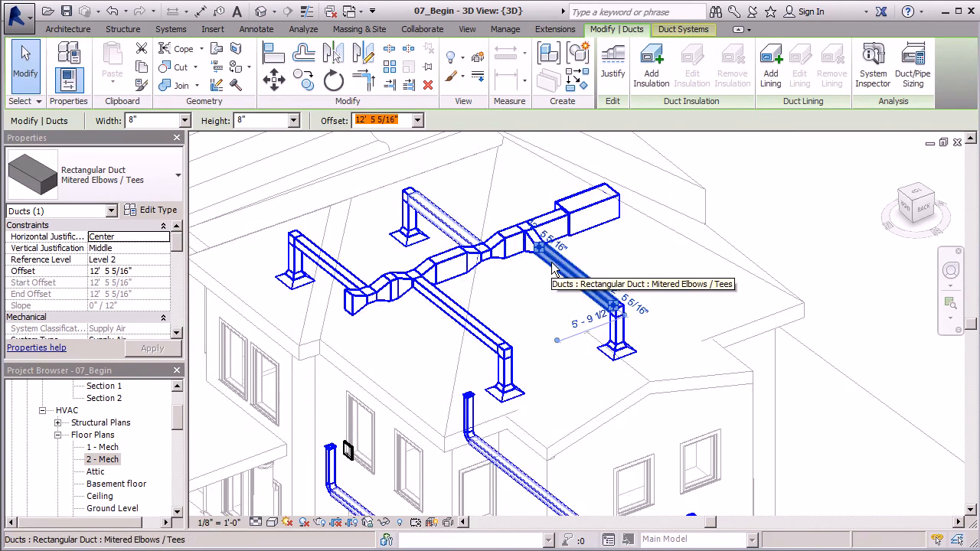
pyautogui.click(650, 78)
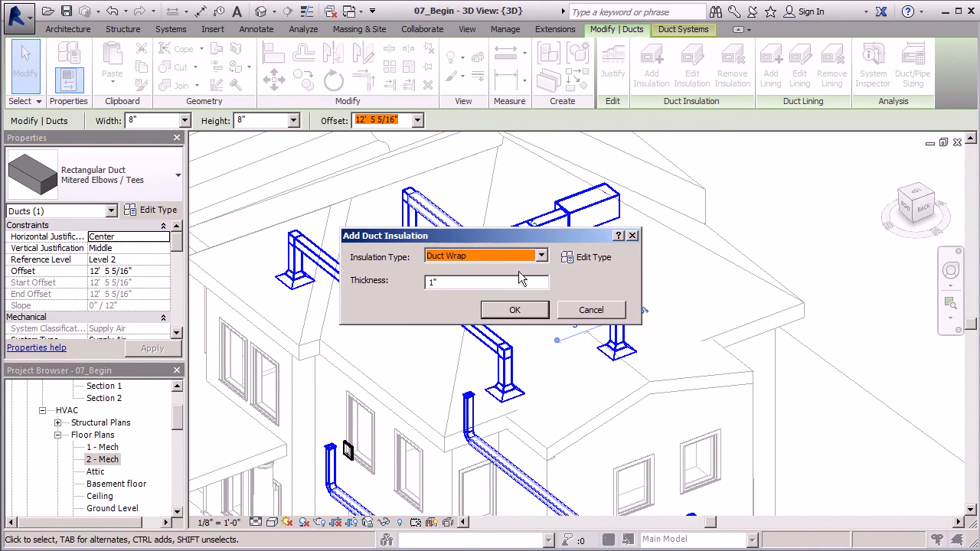
pyautogui.click(511, 310)
pyautogui.click(484, 332)
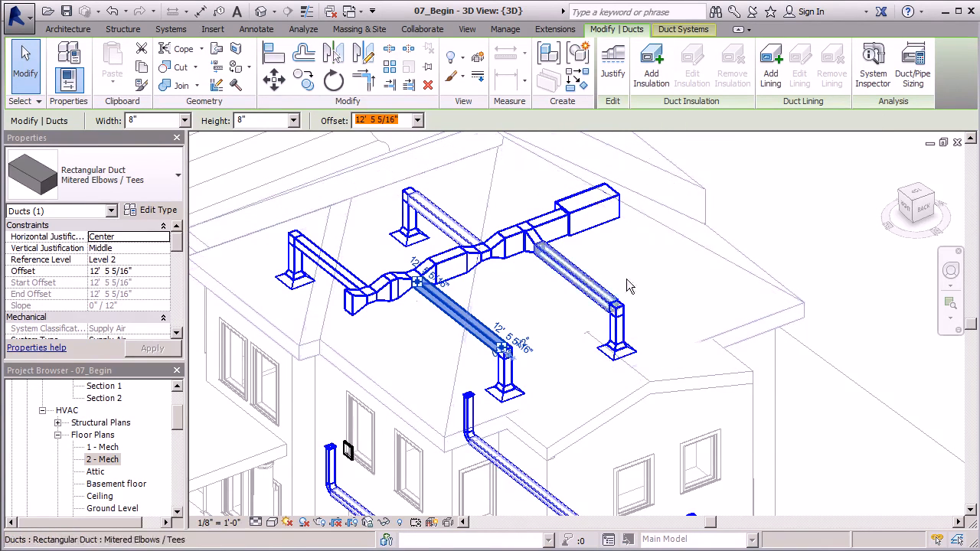
pyautogui.press('Escape')
pyautogui.scroll(-8, 666, 259)
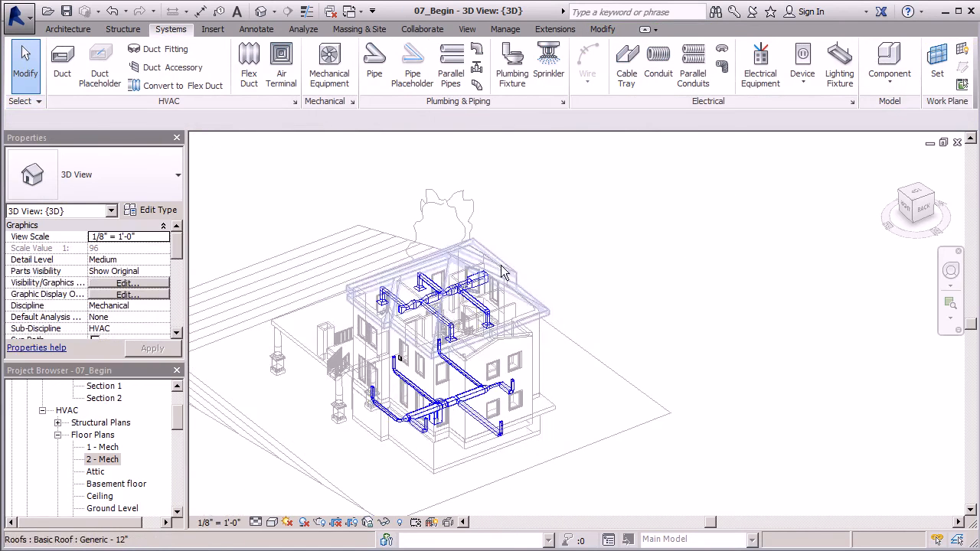